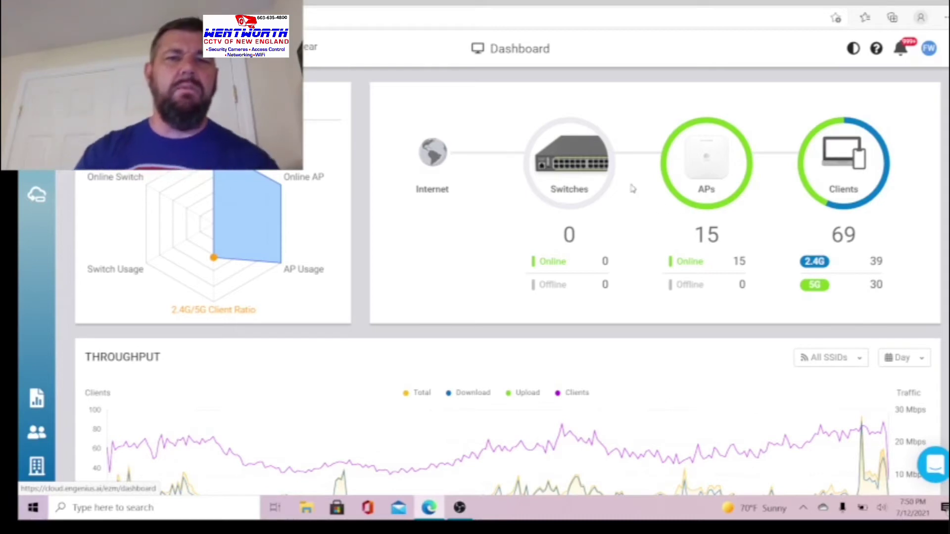
scroll(624, 220, "down", 2)
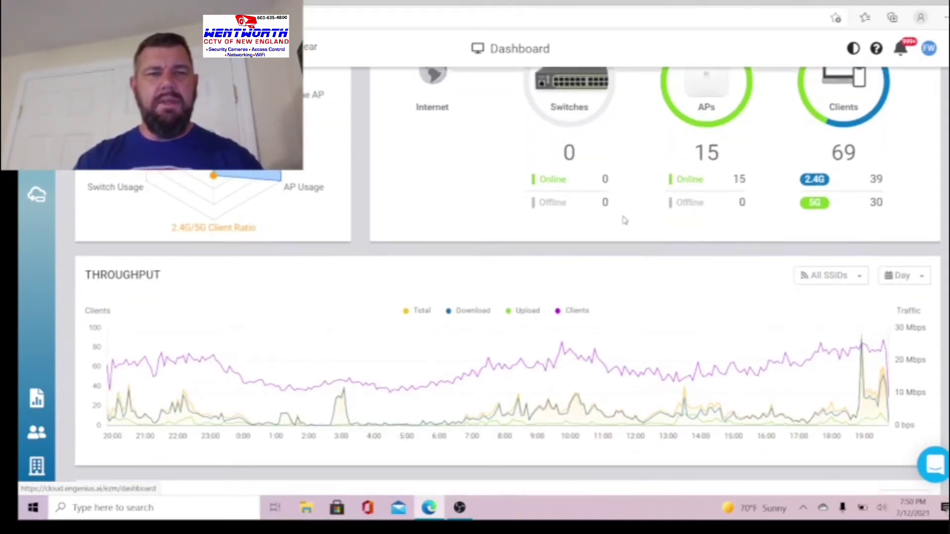
scroll(624, 220, "up", 2)
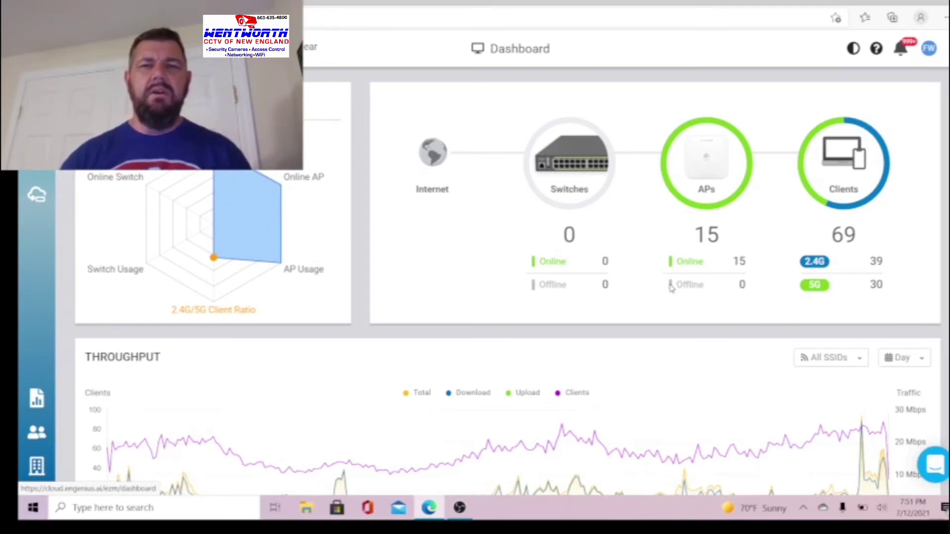
mouse_move(905, 459)
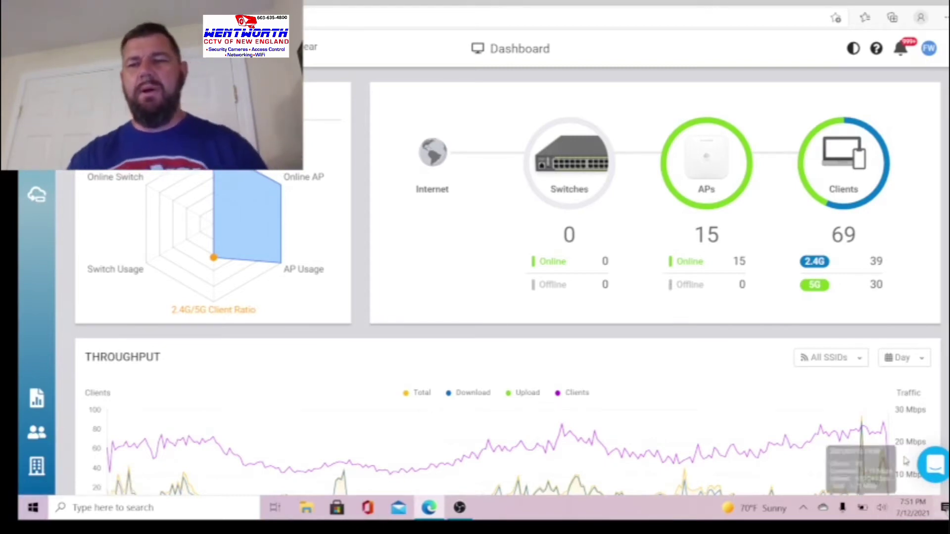
Disconnect the computer from the Camp Wentworth 5.8 Wi-Fi network in the Windows network list
left_click(804, 510)
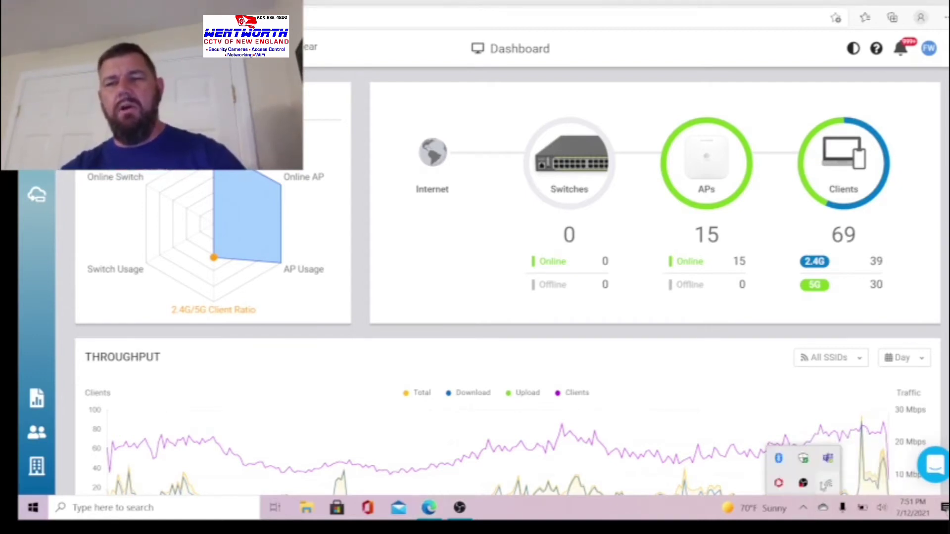
left_click(828, 483)
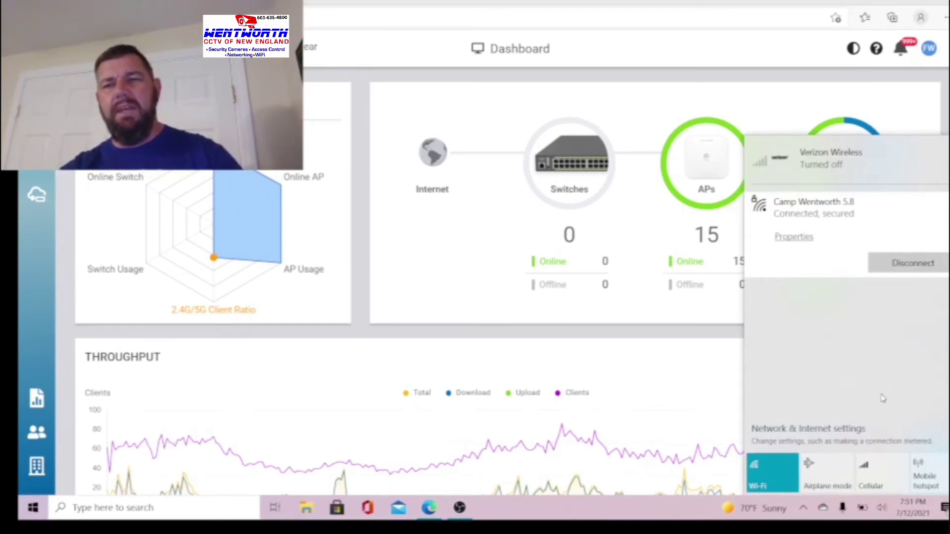
left_click(913, 264)
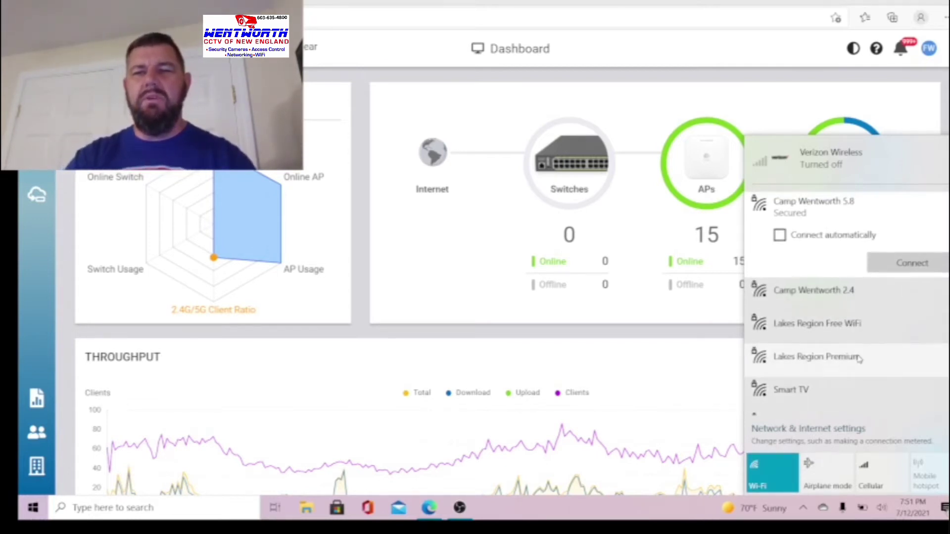
Connect to the Lakes Region Premium Wi-Fi network by entering its network security key, and allow the PC to be discoverable
left_click(833, 357)
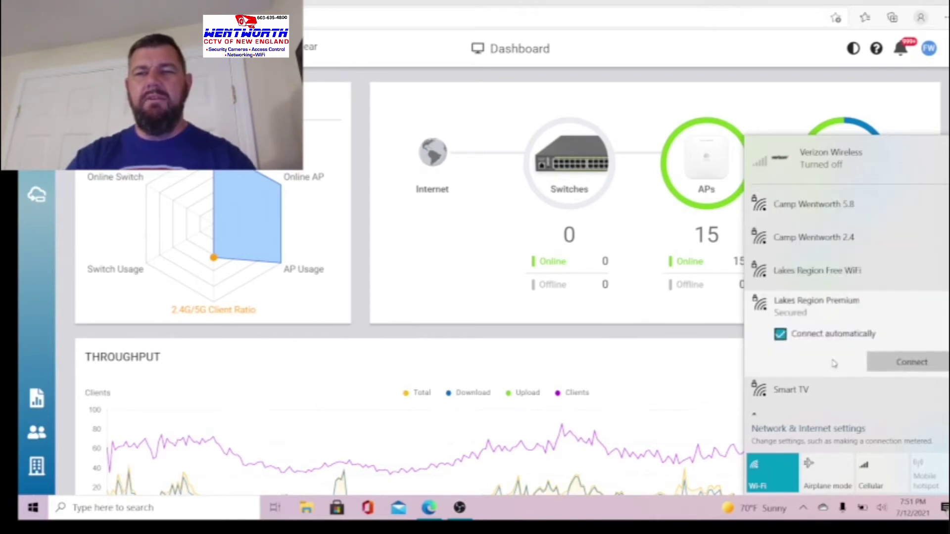
left_click(894, 362)
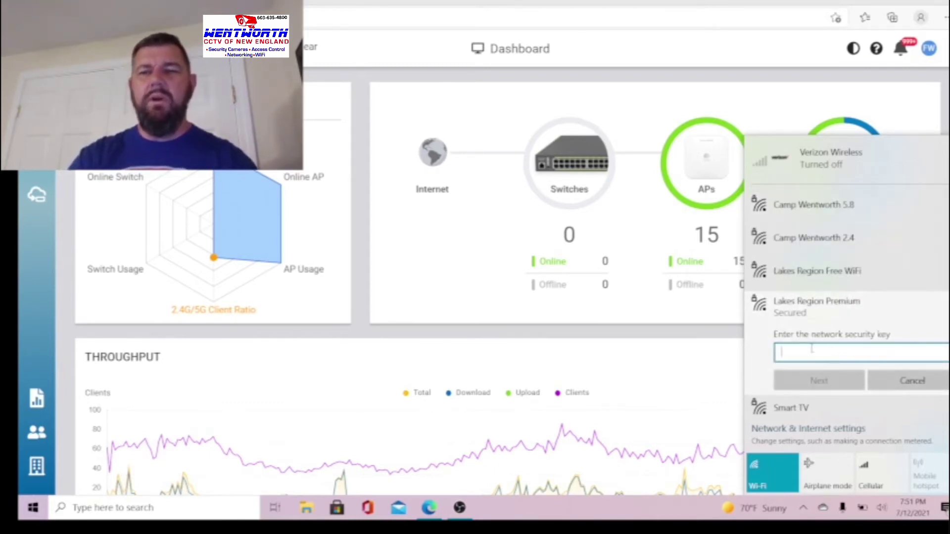
type("•••••••")
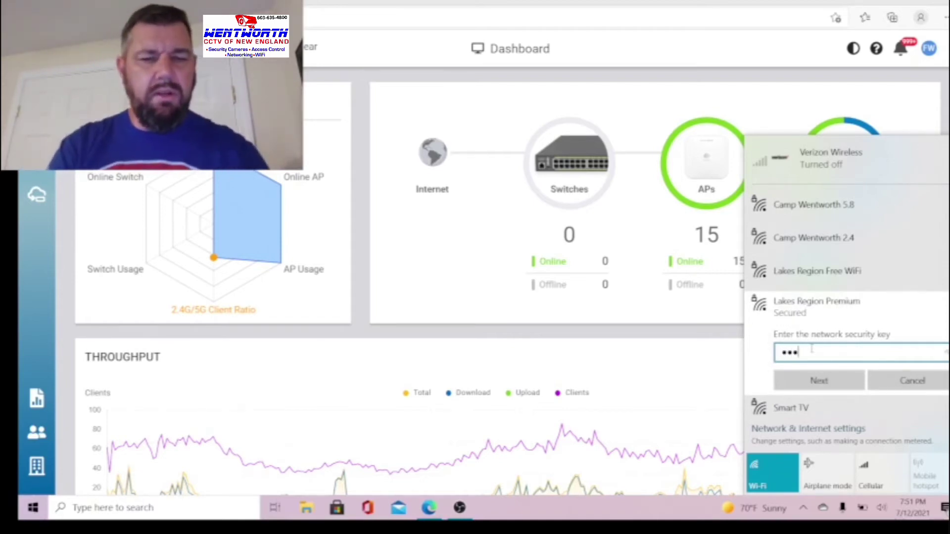
type("••")
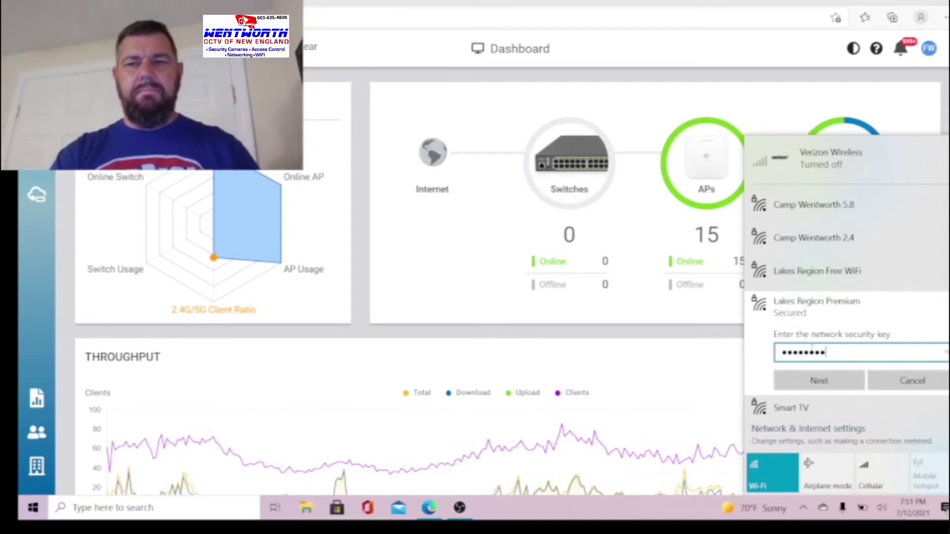
left_click(813, 381)
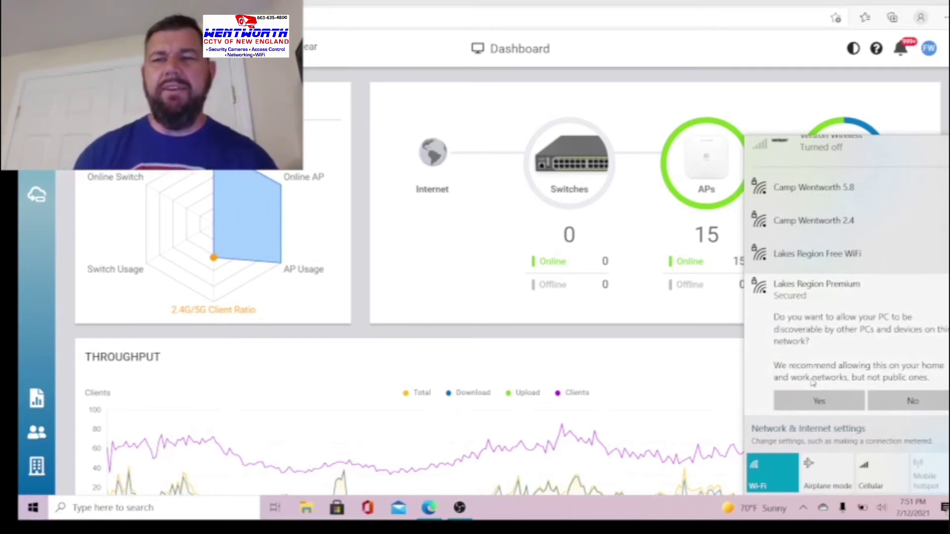
left_click(813, 388)
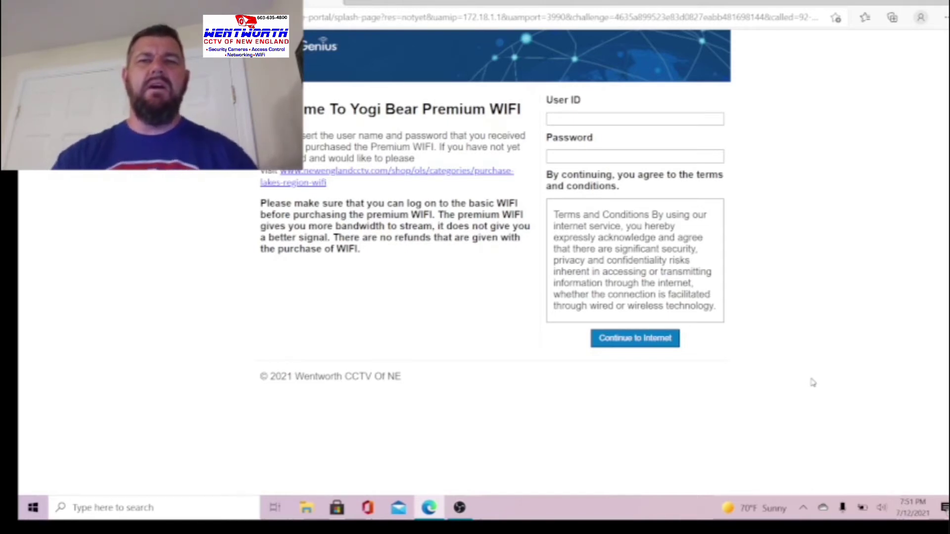
Try to sign in on the Yogi Bear Premium WIFI page with a user ID and password, sending the form despite the insecure connection
left_click(569, 118)
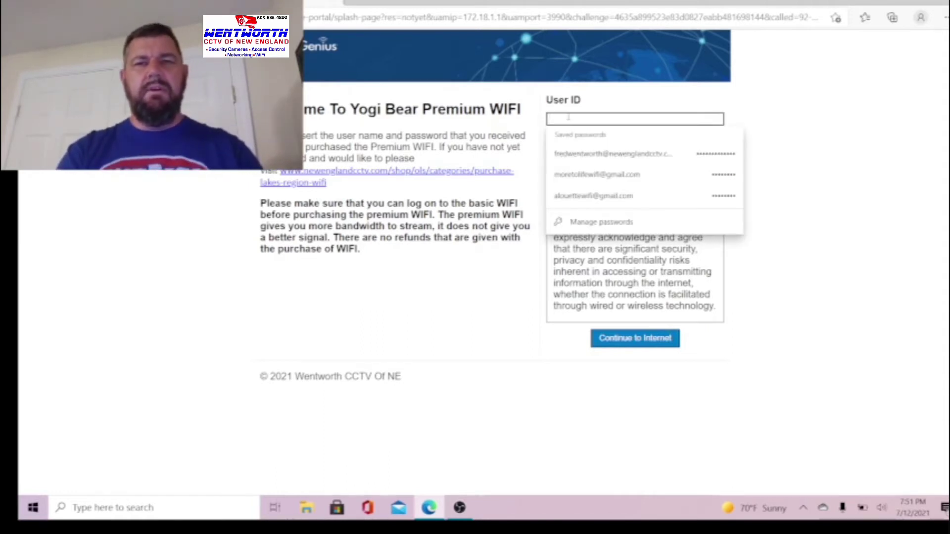
key("Escape")
left_click(570, 118)
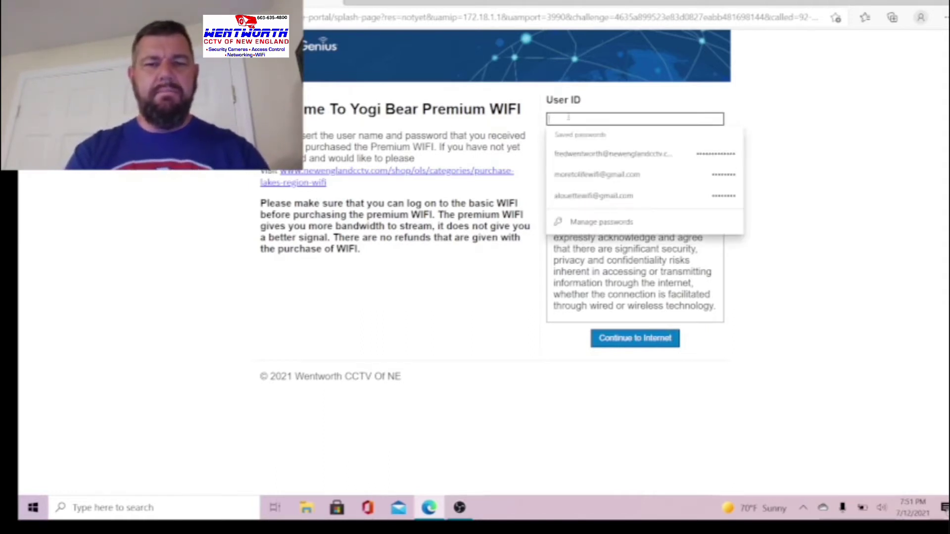
type("Mick")
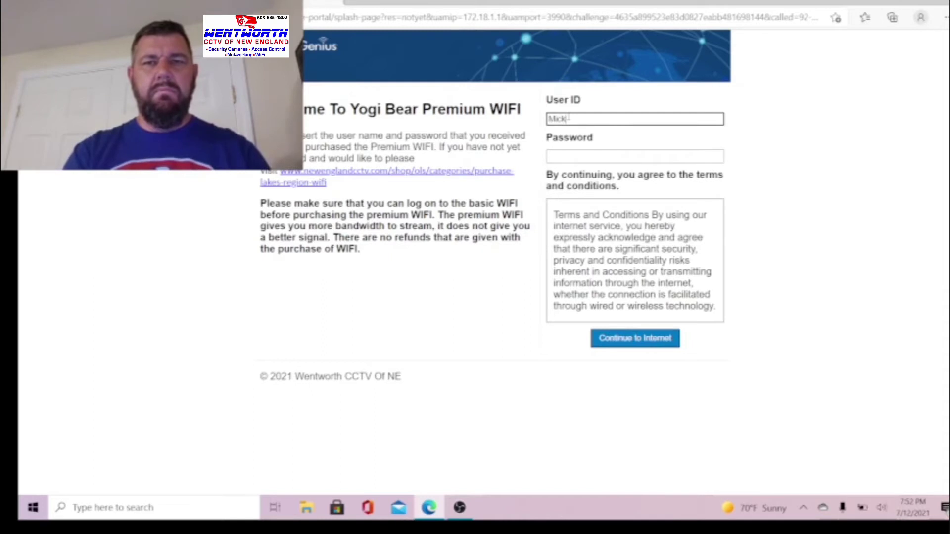
type("ey")
left_click(568, 156)
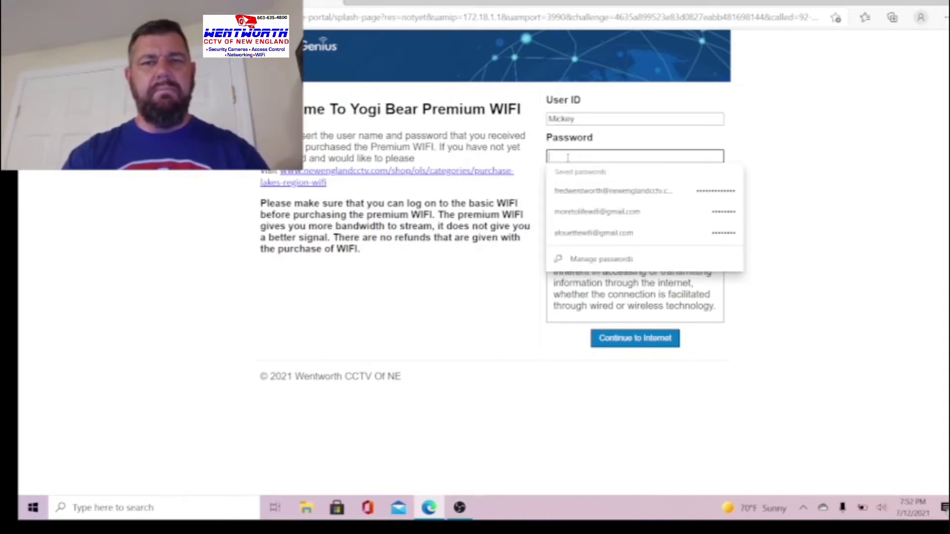
type("****")
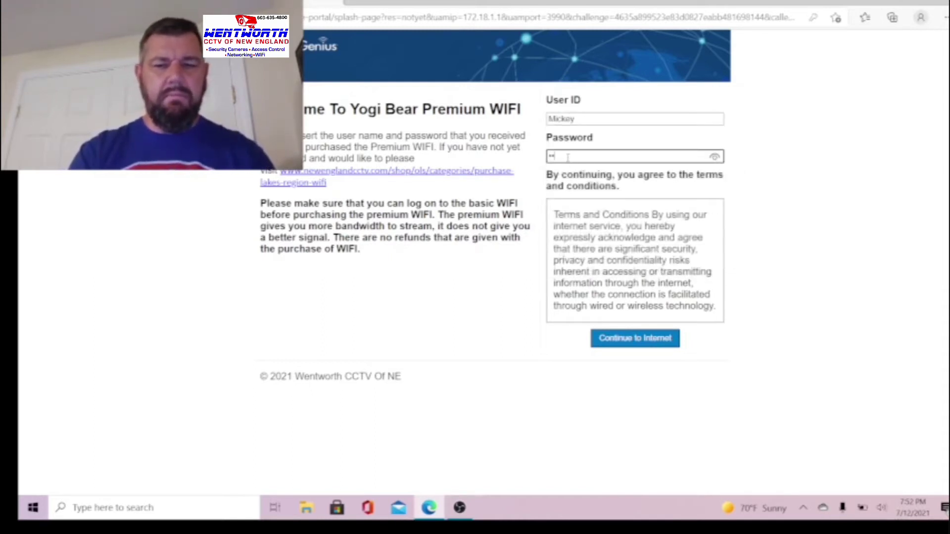
type("*")
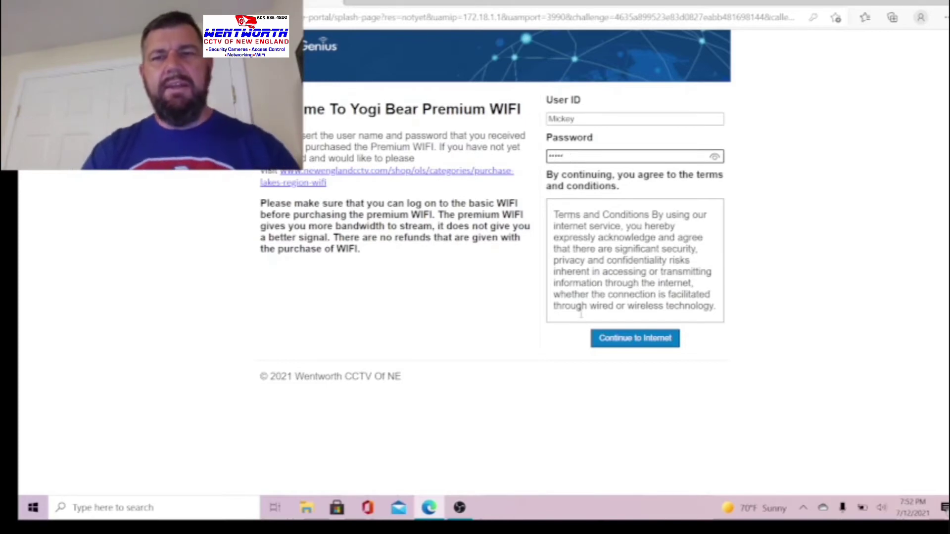
left_click(614, 339)
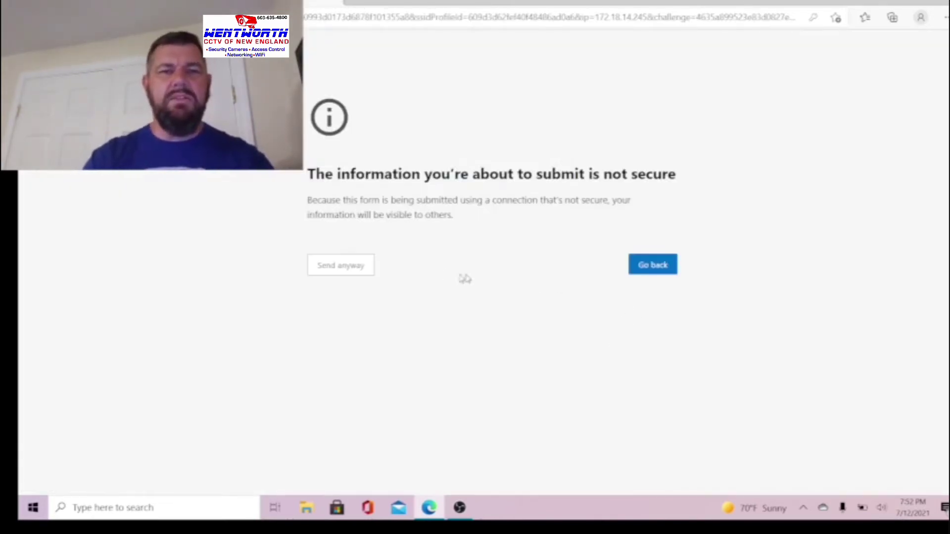
left_click(348, 268)
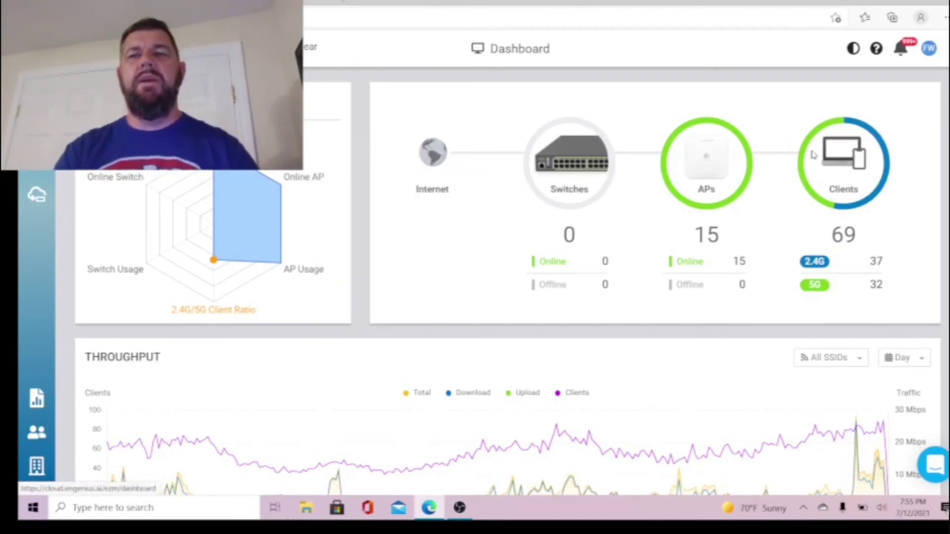
In the EnGenius Cloud client list, change client DESKTOP-4C879KA to VIP on the Lakes Region Premium SSID
left_click(848, 163)
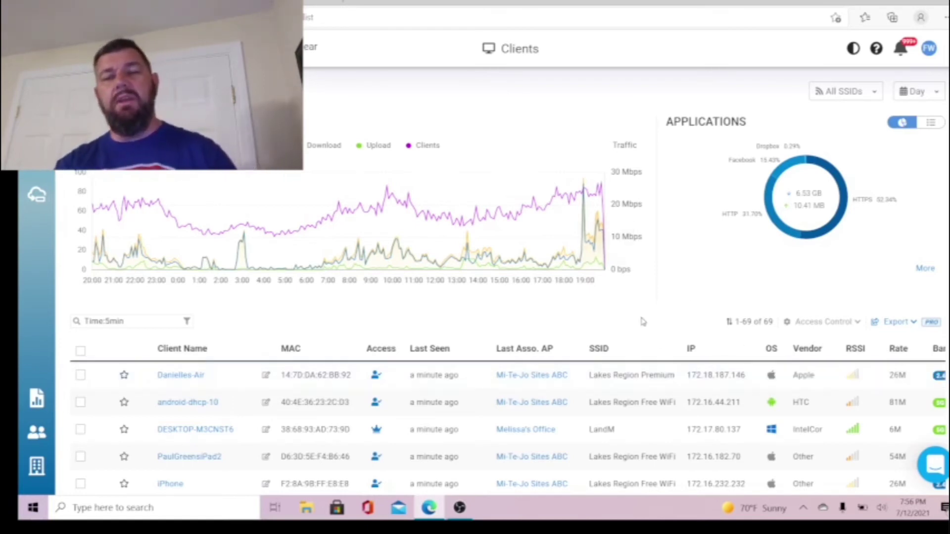
scroll(642, 319, "down", 3)
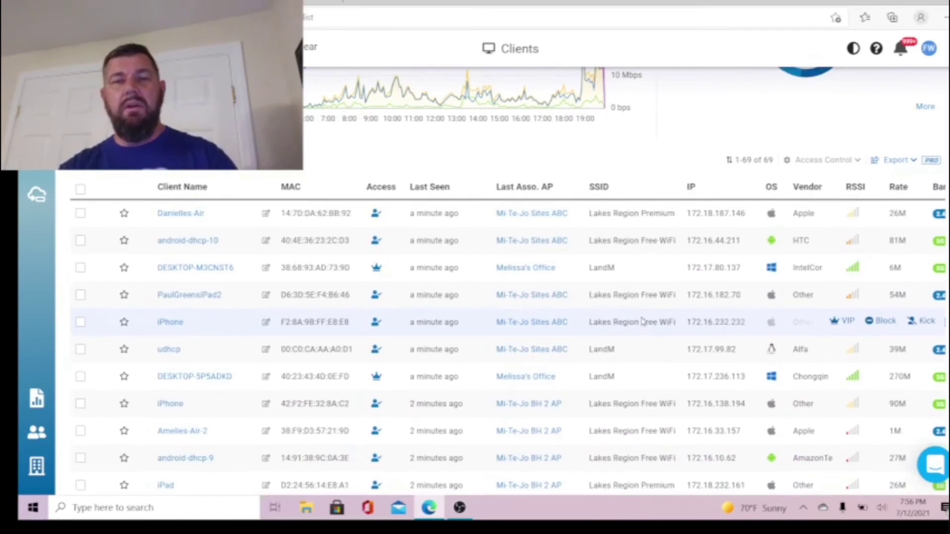
scroll(641, 321, "up", 2)
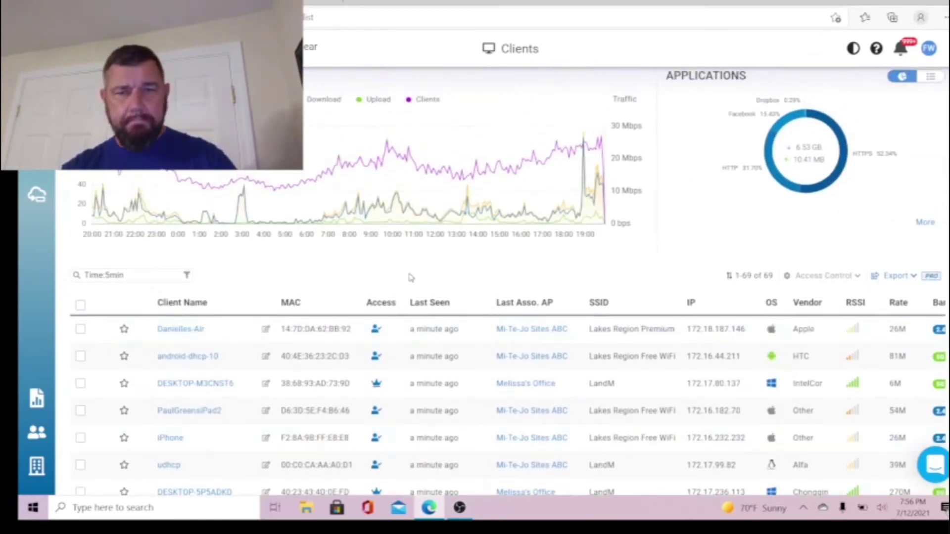
scroll(525, 321, "down", 1)
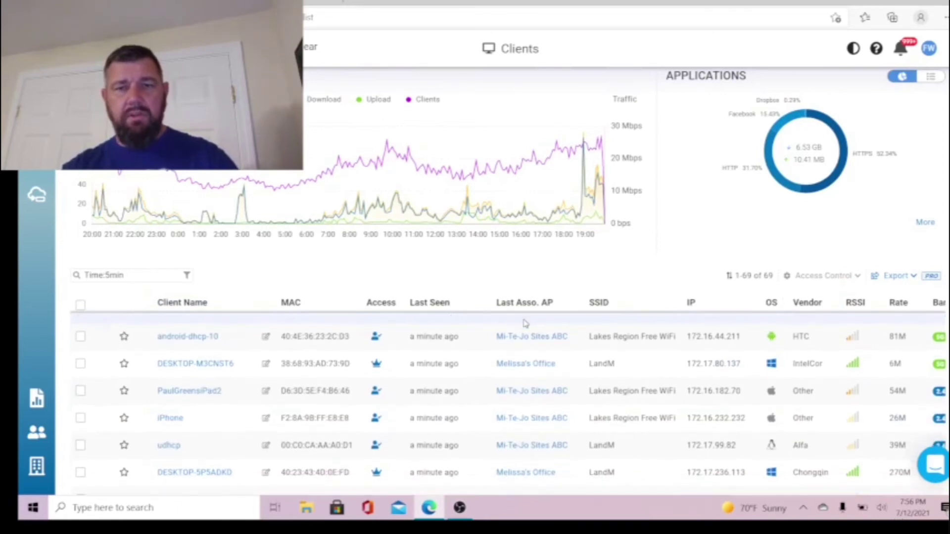
scroll(526, 323, "down", 5)
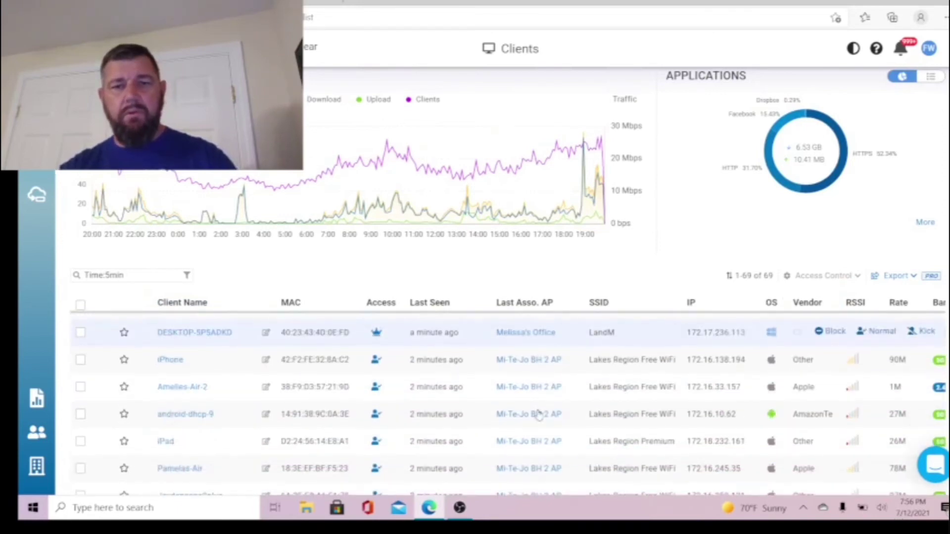
scroll(539, 414, "down", 10)
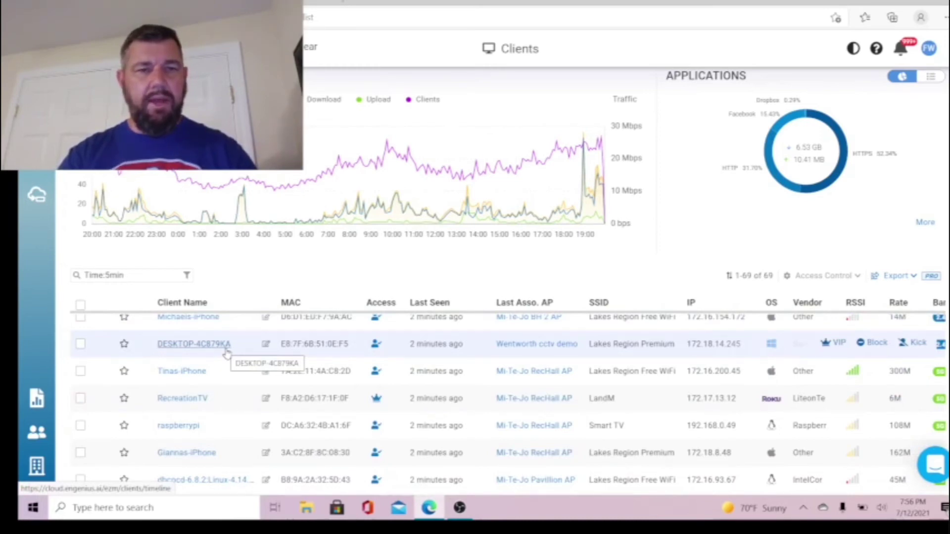
scroll(227, 353, "up", 1)
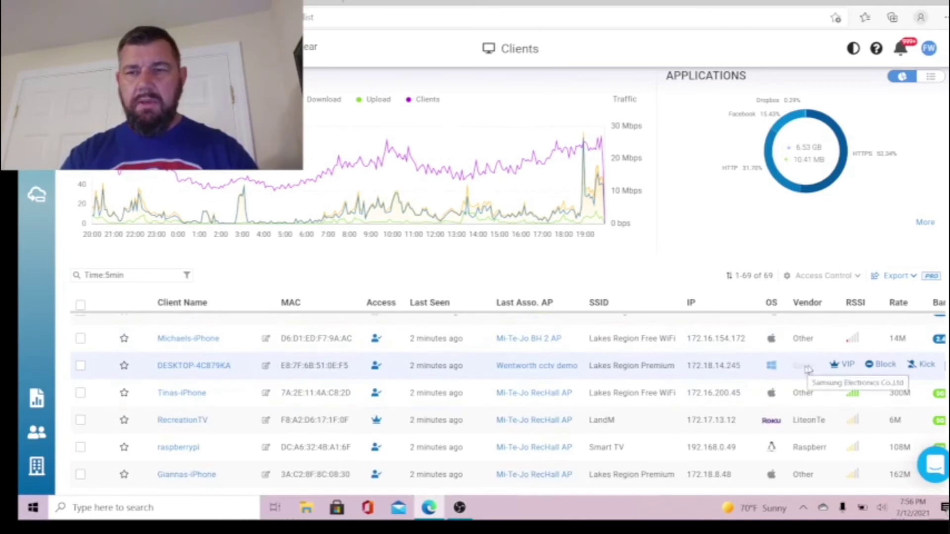
left_click(847, 366)
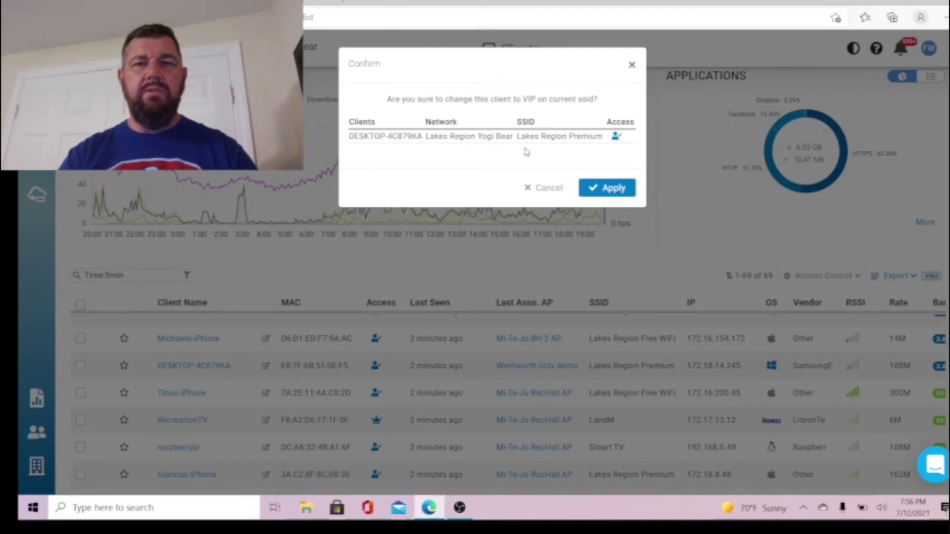
left_click(605, 191)
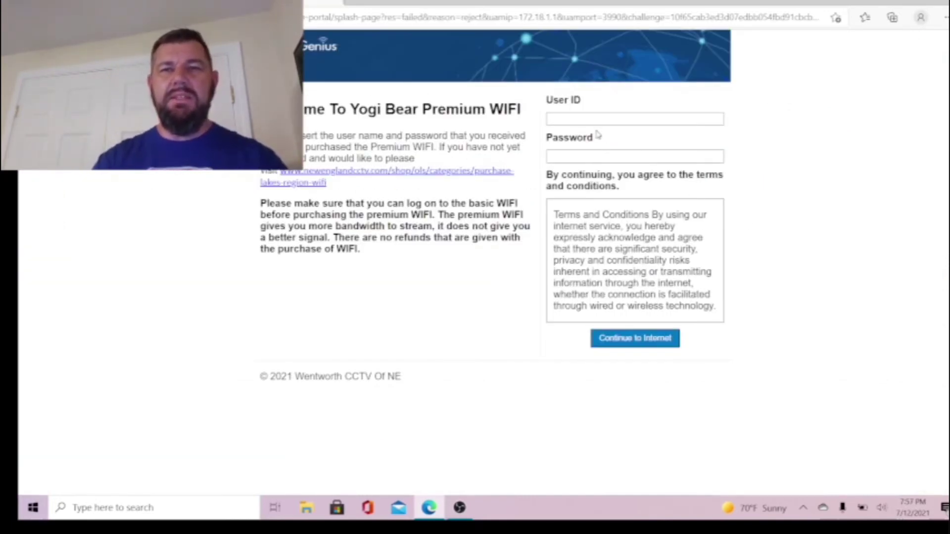
Disconnect the computer from Camp Wentworth 5.8 again and dismiss the wireless notification
left_click(803, 509)
left_click(835, 485)
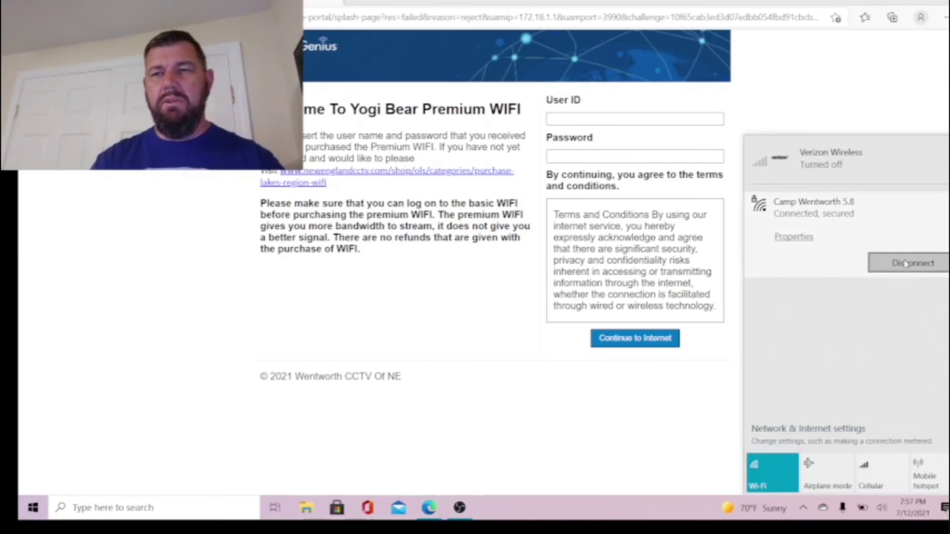
left_click(904, 263)
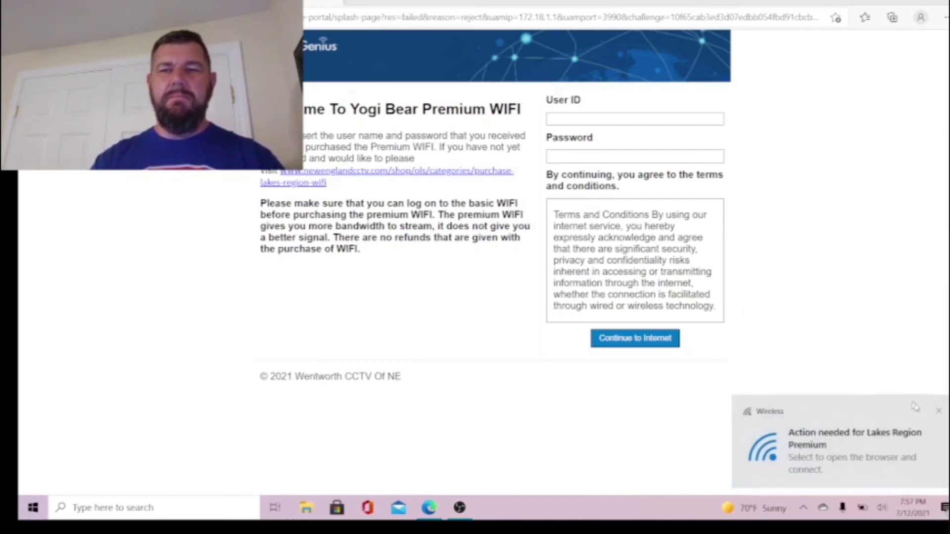
left_click(940, 412)
Disconnect from the Lakes Region Premium Wi-Fi network and connect to it again
left_click(805, 508)
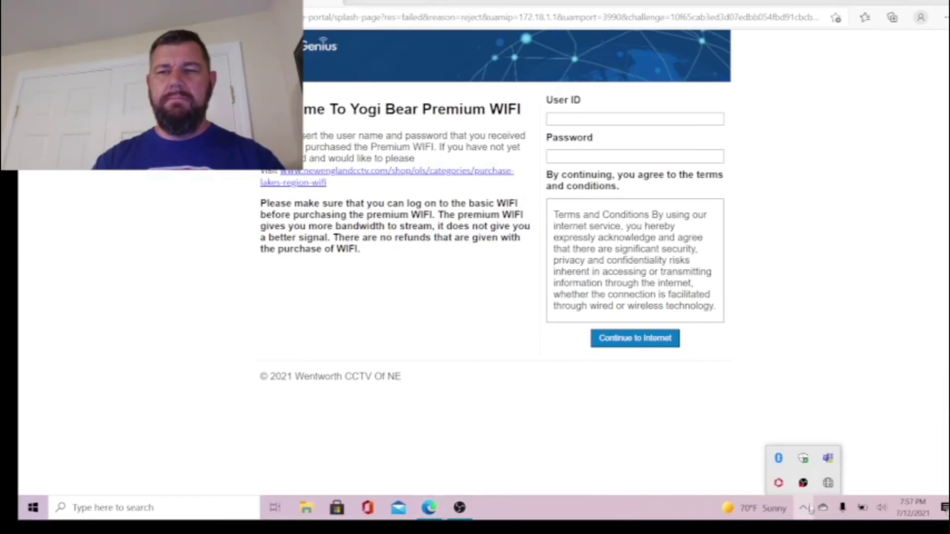
left_click(828, 483)
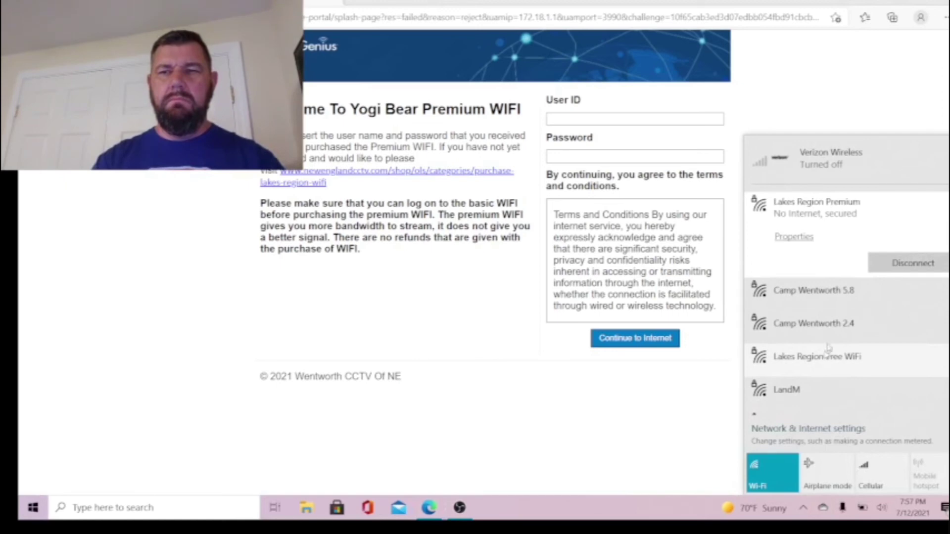
left_click(888, 270)
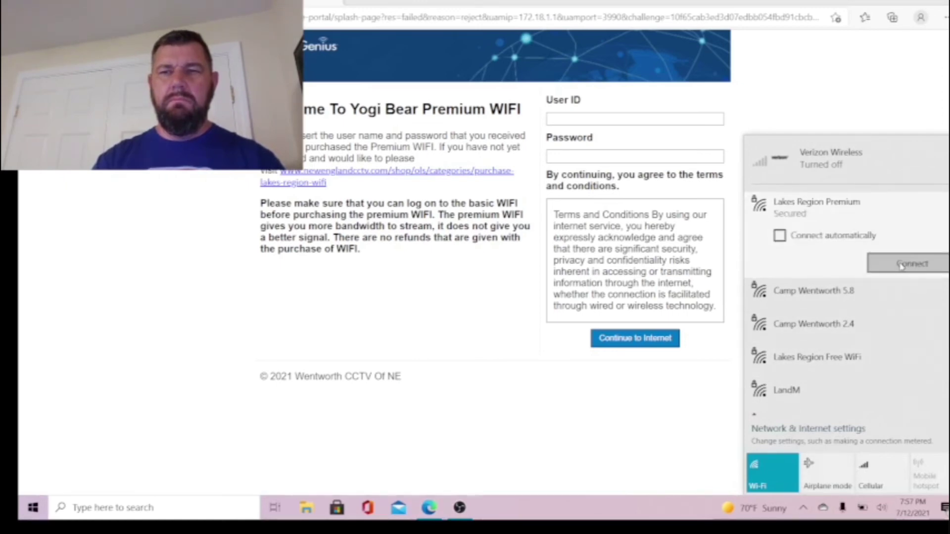
left_click(888, 266)
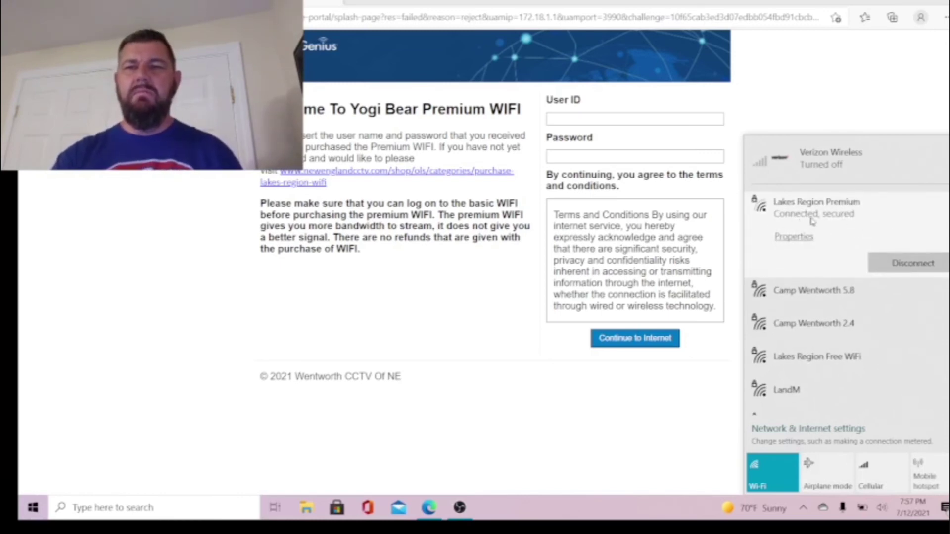
Go to google.com in the browser, search for "speed test" and run the internet speed test
left_click(384, 25)
type("google.com")
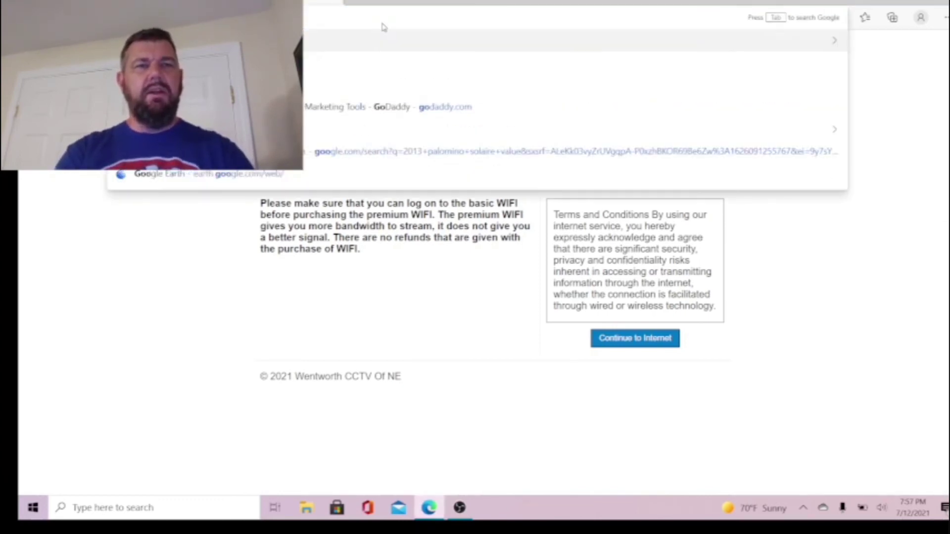
key("Return")
type("sp")
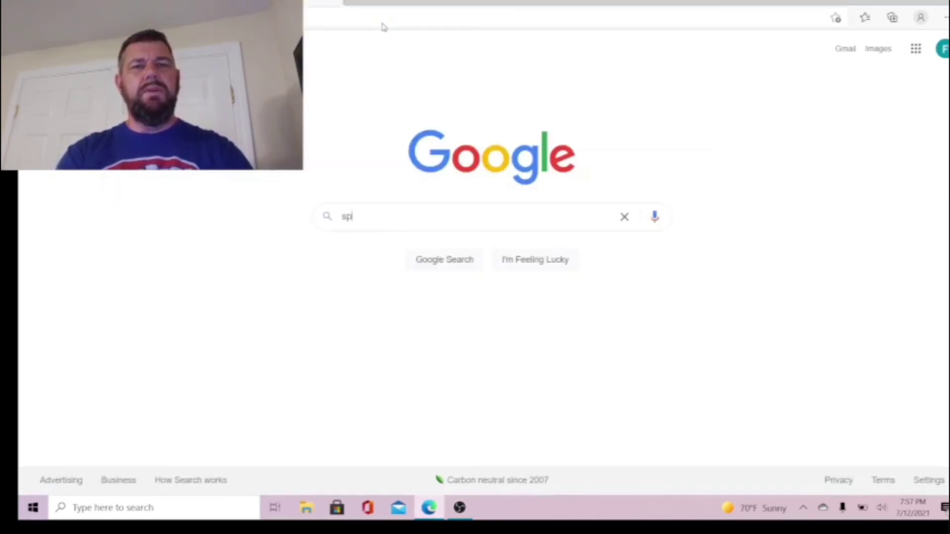
type("eed test")
key("Return")
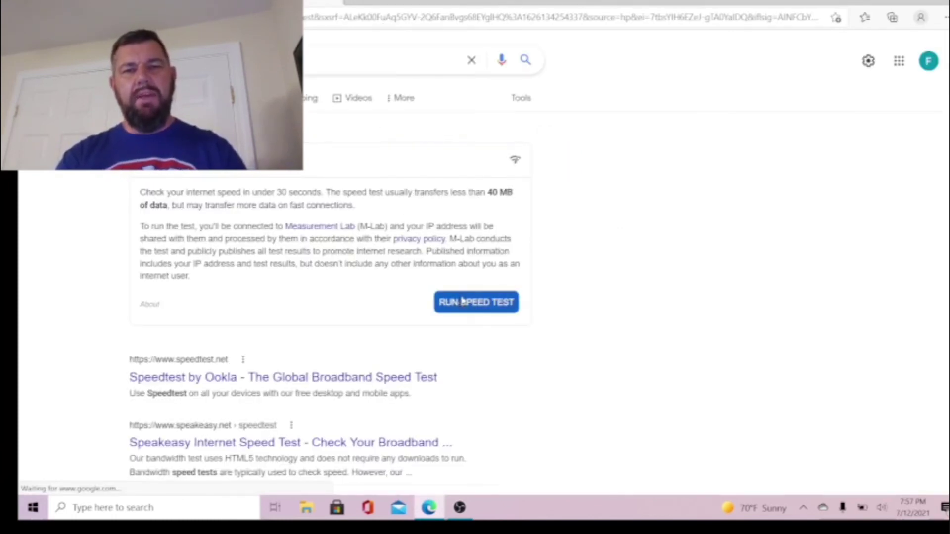
left_click(465, 302)
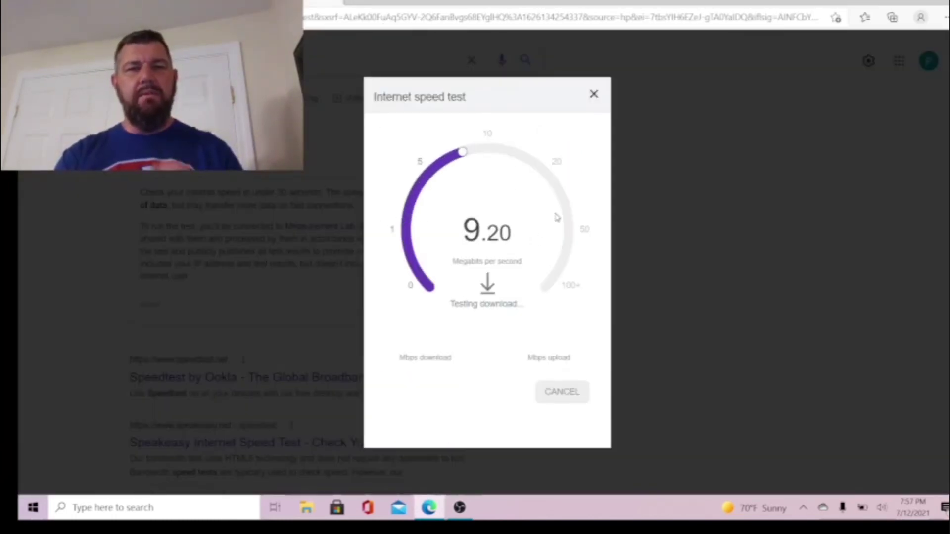